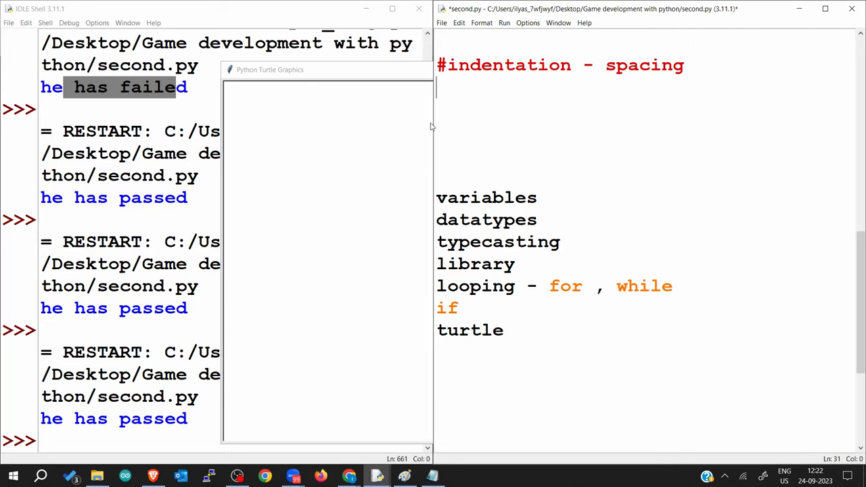
Step: Close the Python shell and create a new blank code file in a maximized window
click(417, 9)
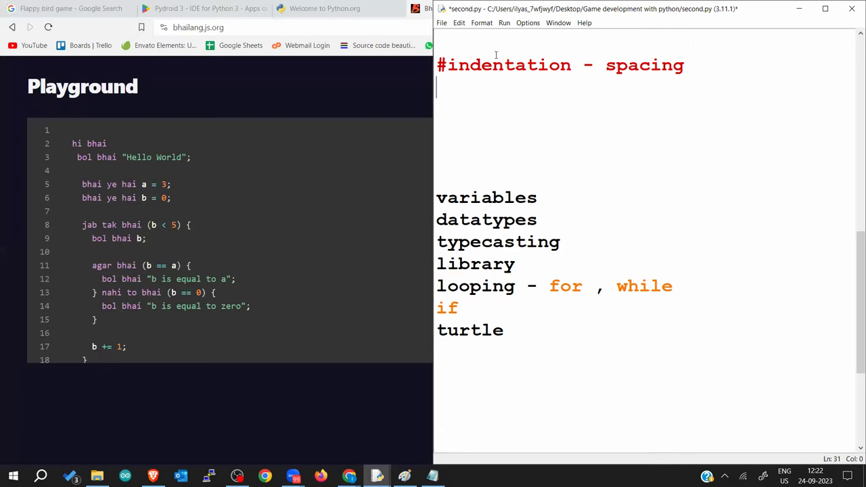
click(816, 12)
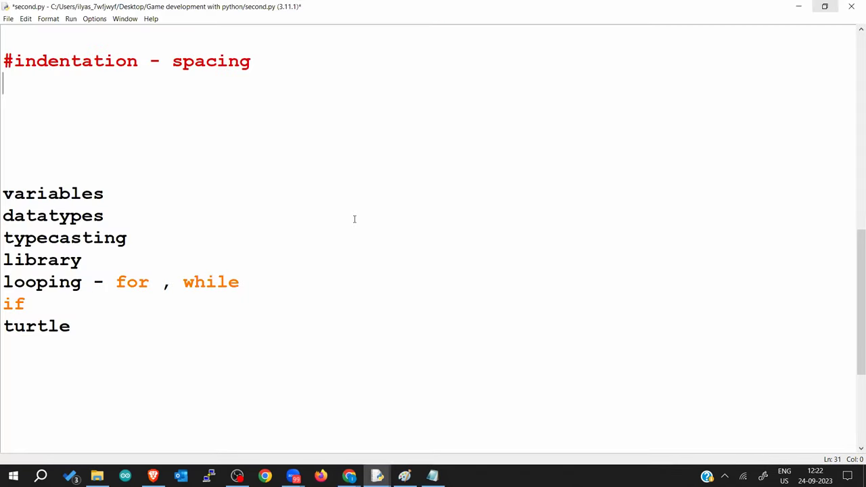
key(ctrl+n)
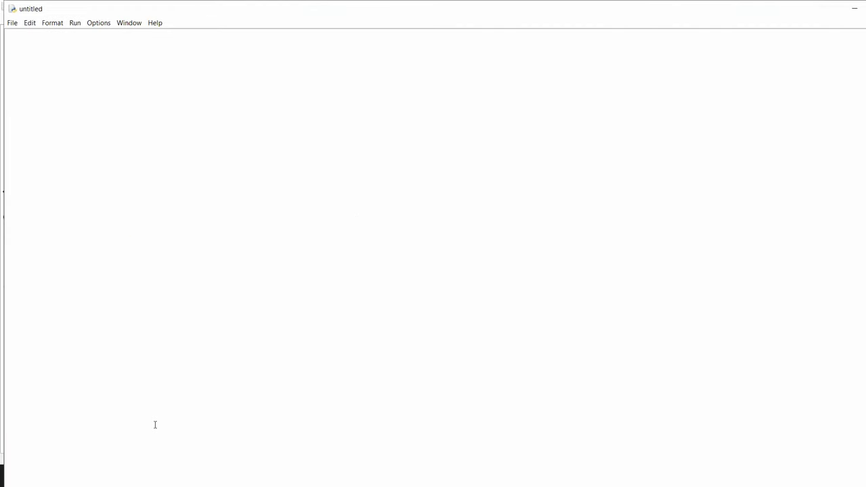
key(alt+F4)
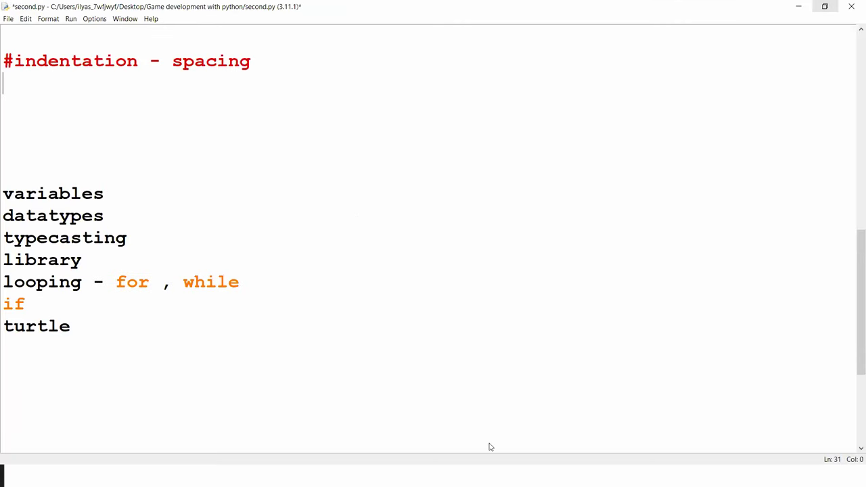
key(ctrl+End)
key(alt+Tab)
double_click(736, 8)
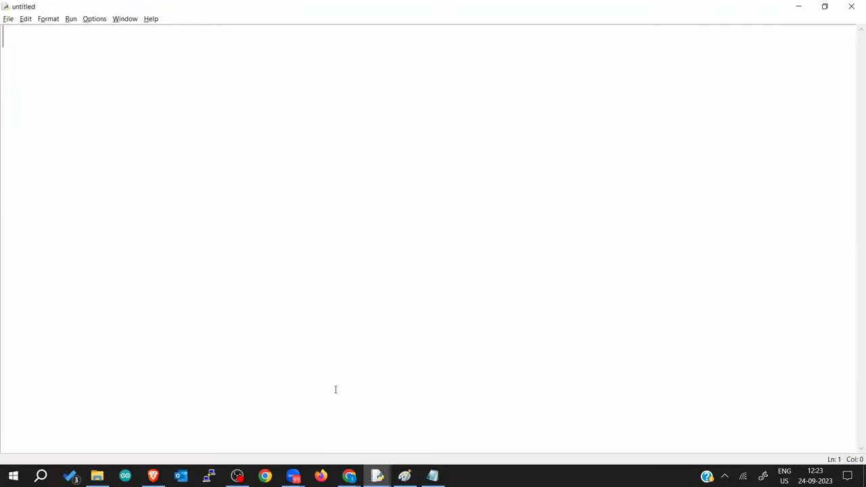
Step: Switch to the Brave browser and close the Bhailang, Python.org and Pydroid 3 tabs, keeping the Flappy bird game search
click(153, 475)
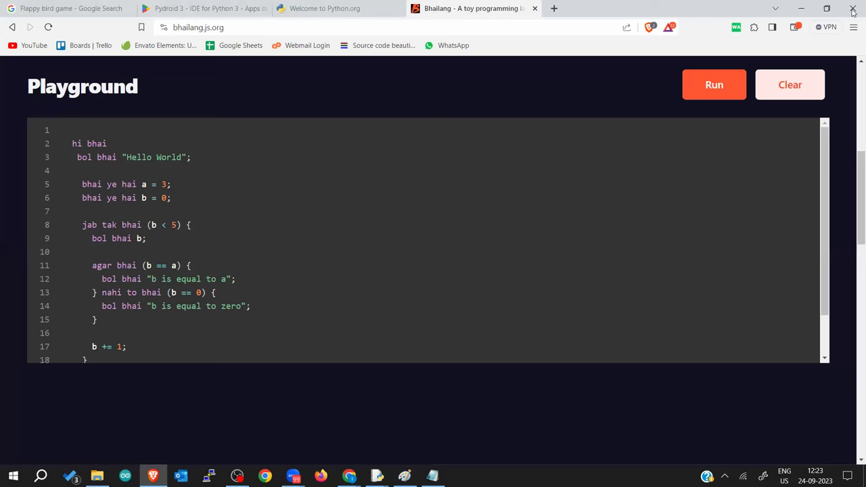
click(400, 15)
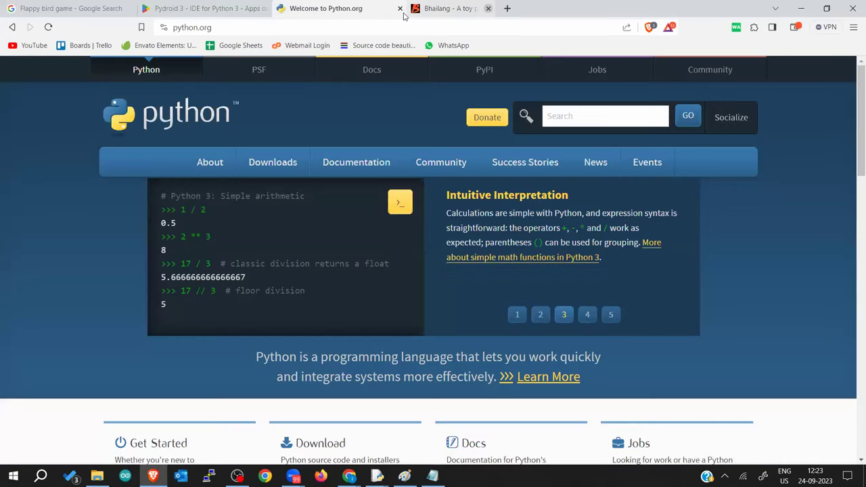
key(ctrl+w)
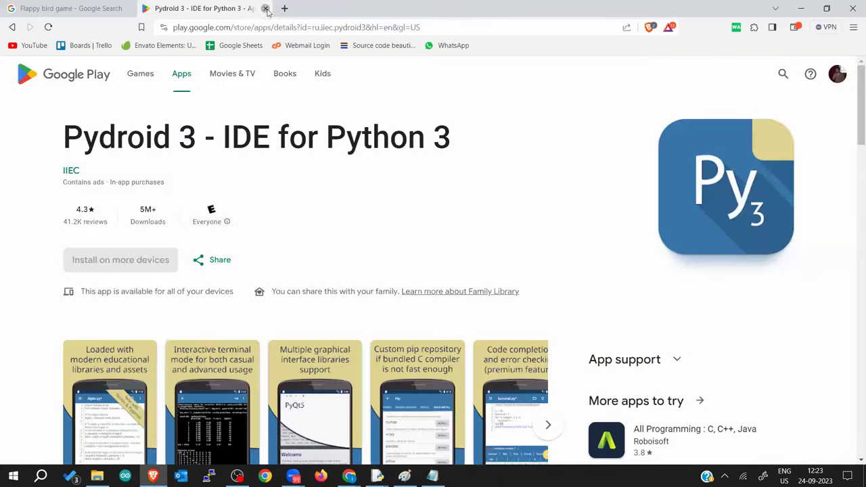
click(265, 8)
Step: Close the untitled Paint drawing and the untitled Notepad note without saving either
click(847, 7)
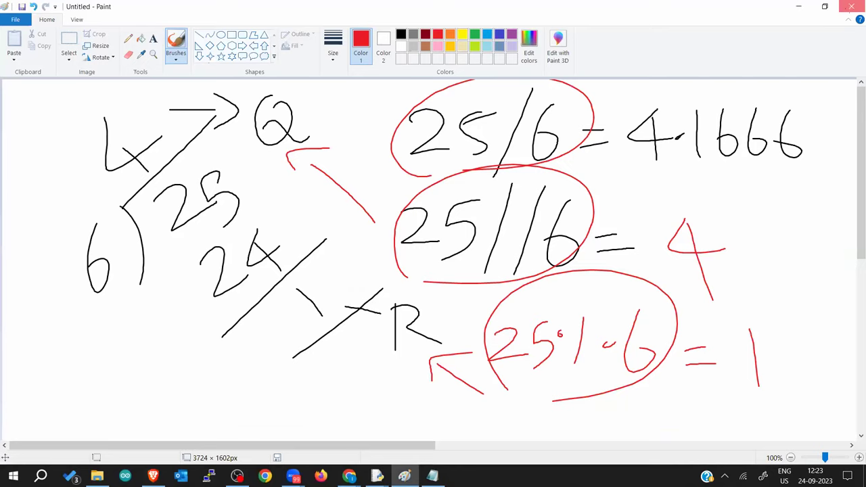
key(alt+F4)
click(452, 238)
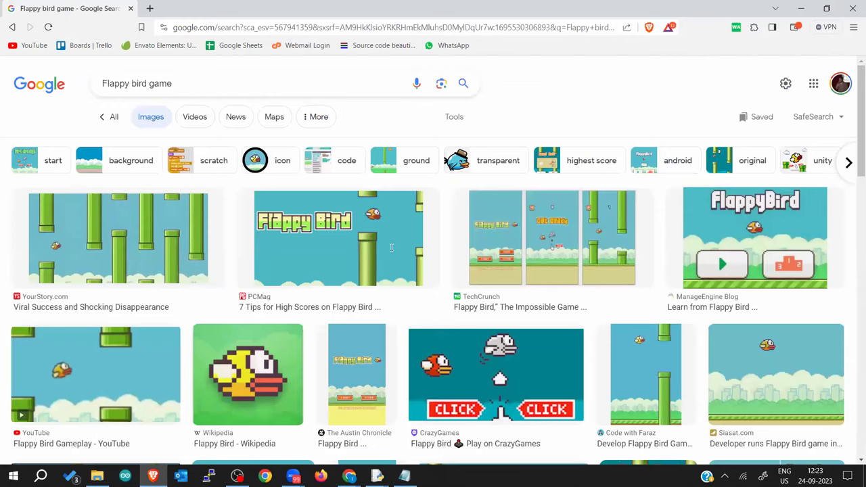
key(alt+Tab)
click(655, 133)
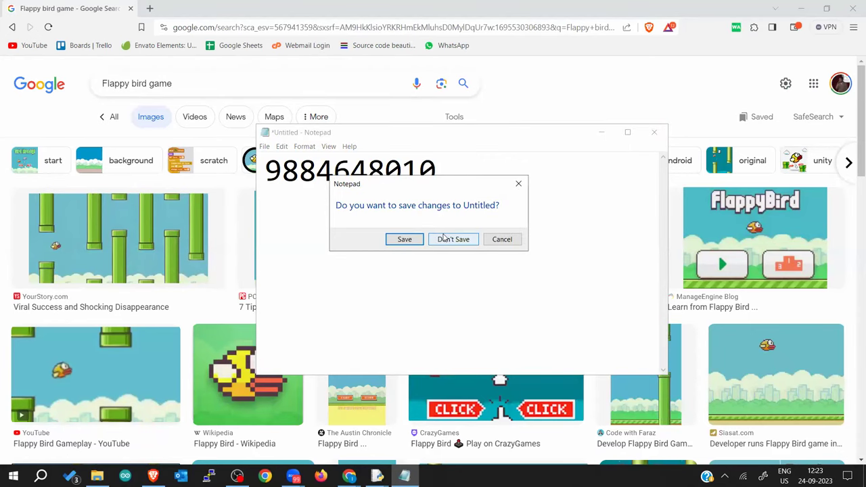
key(n)
Step: Bring up the second.py editor window and close it
mouse_move(377, 475)
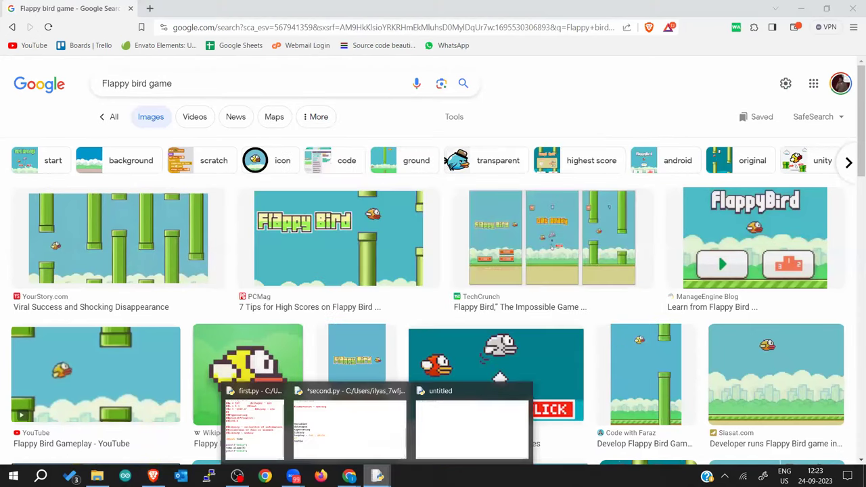
click(347, 433)
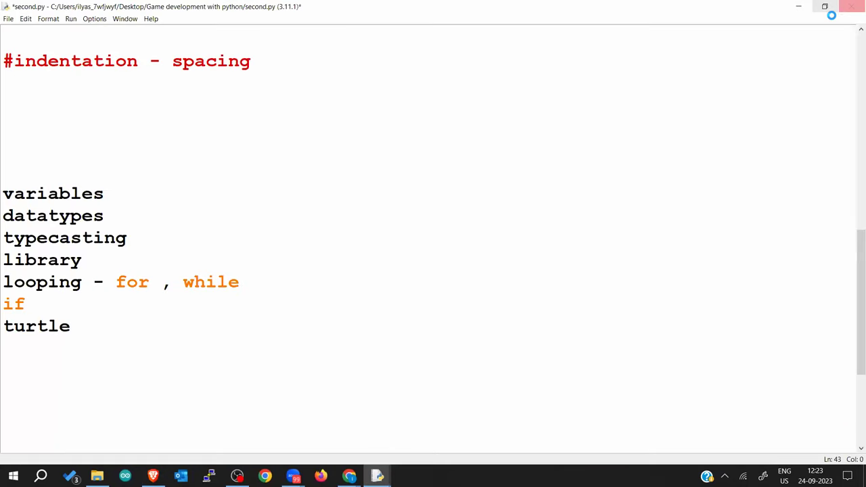
key(alt+F4)
key(n)
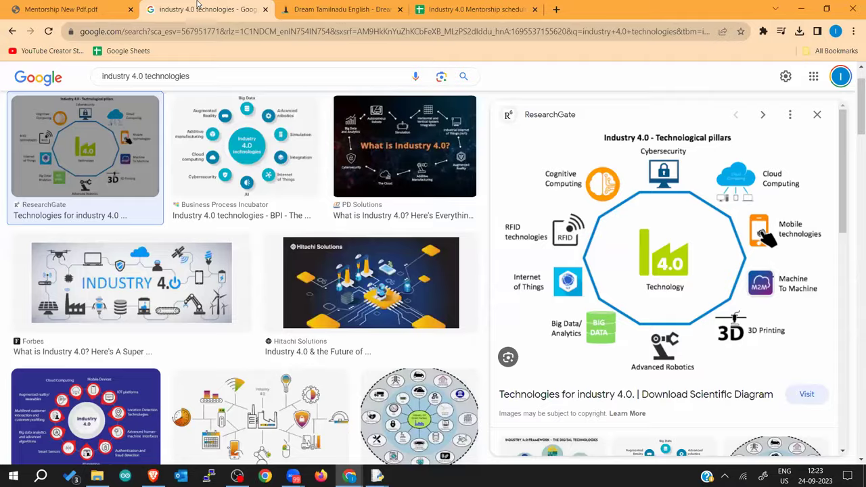
key(ctrl+Tab)
key(ctrl+Tab)
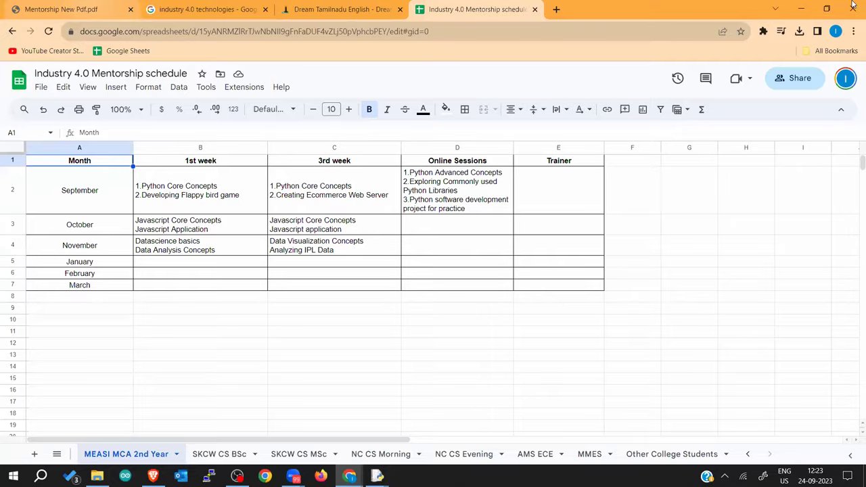
key(ctrl+Tab)
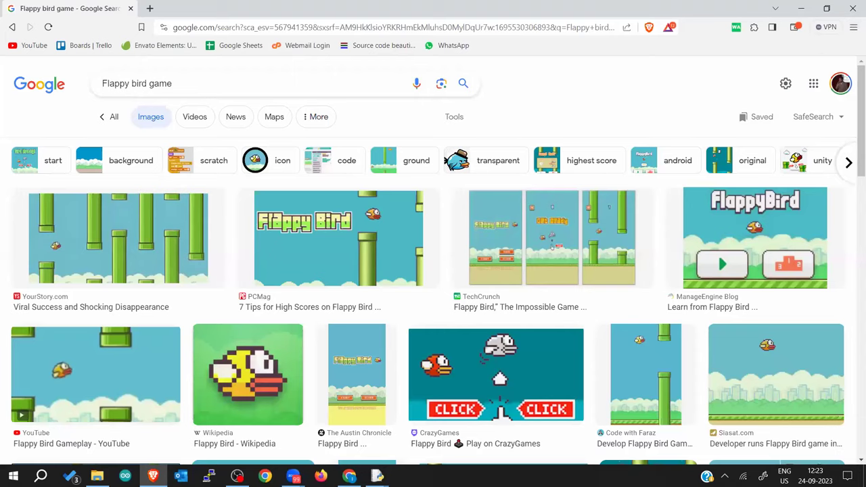
Step: Switch to the untitled IDLE file and write "import pygame" on its first line
mouse_move(292, 476)
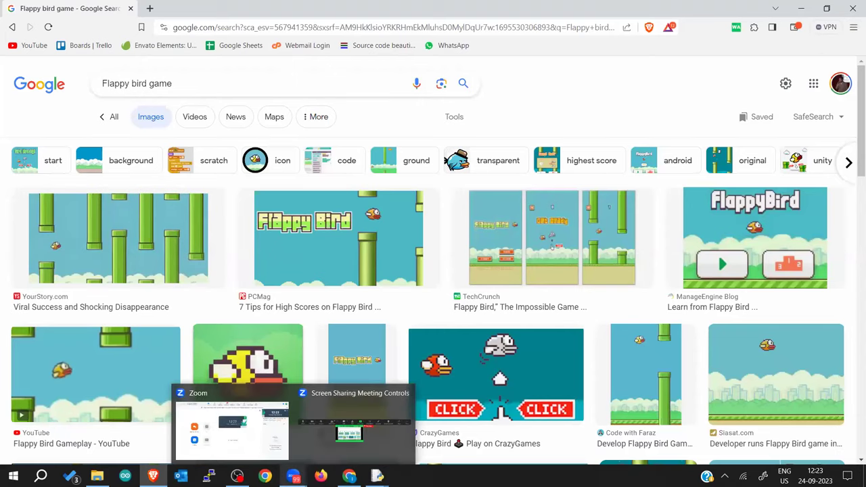
mouse_move(376, 475)
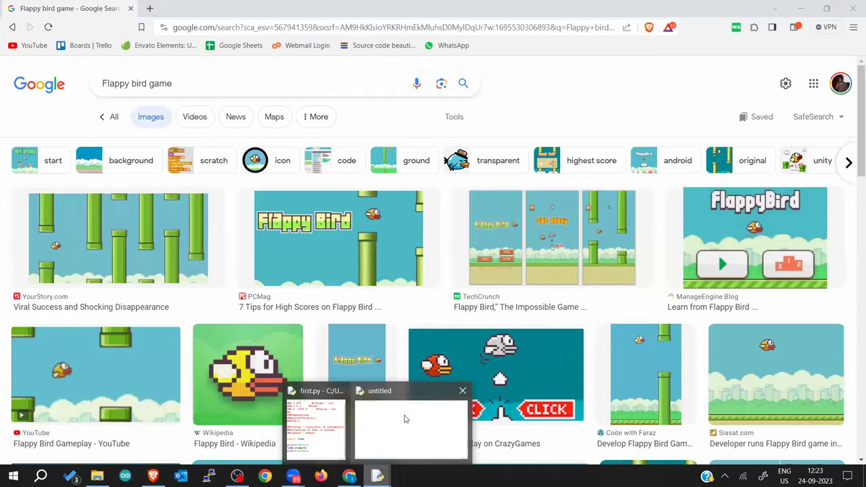
click(409, 426)
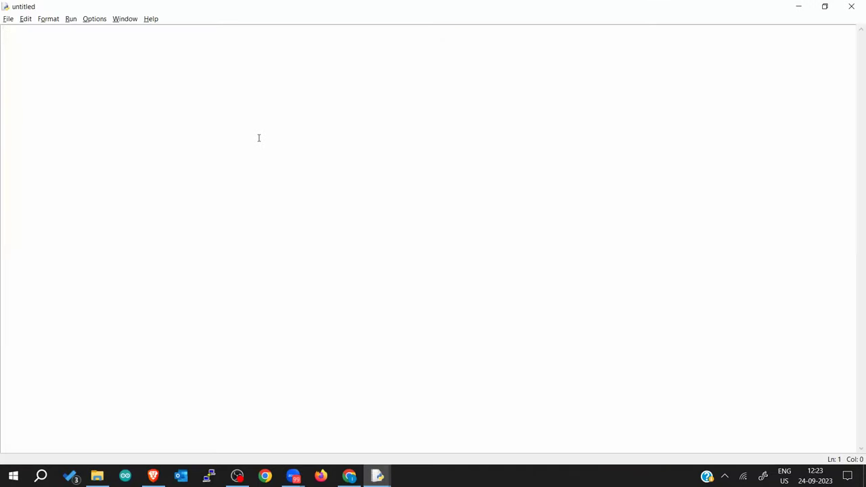
text(pygame)
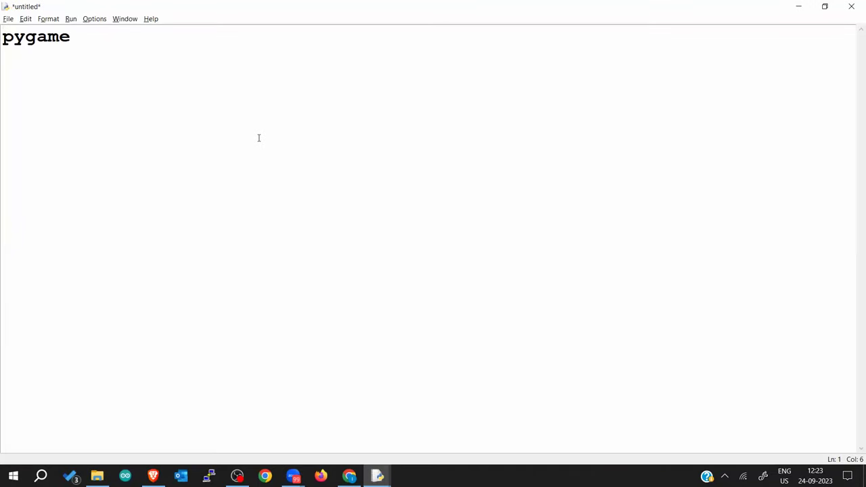
key(Left)
key(Left)
key(Left)
key(Left)
key(Left)
key(Left)
text(import)
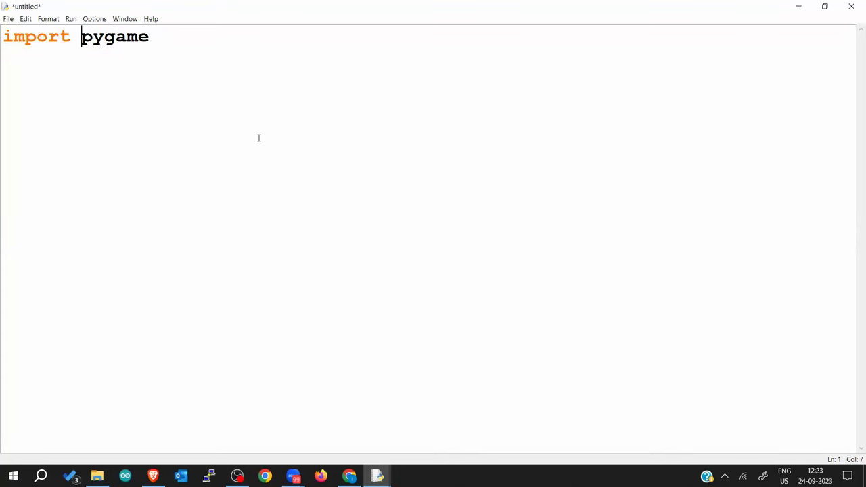
Step: Save the file as "flappy game" in the Game development with python folder
key(ctrl+s)
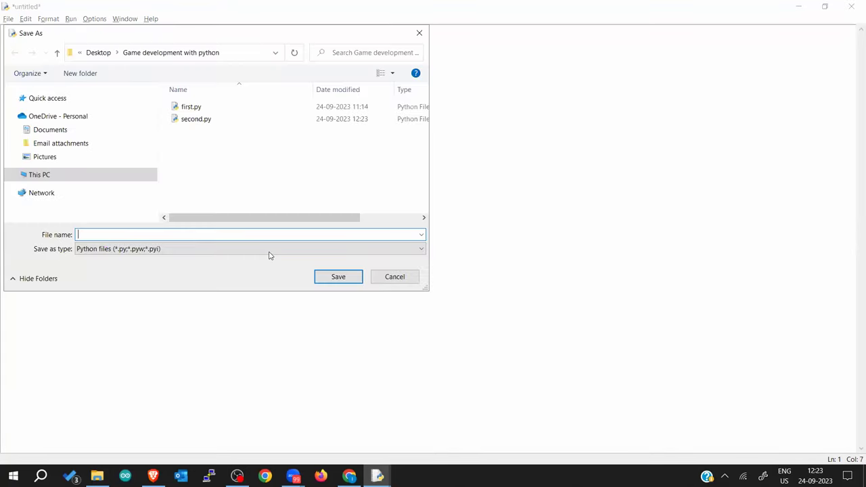
text(my)
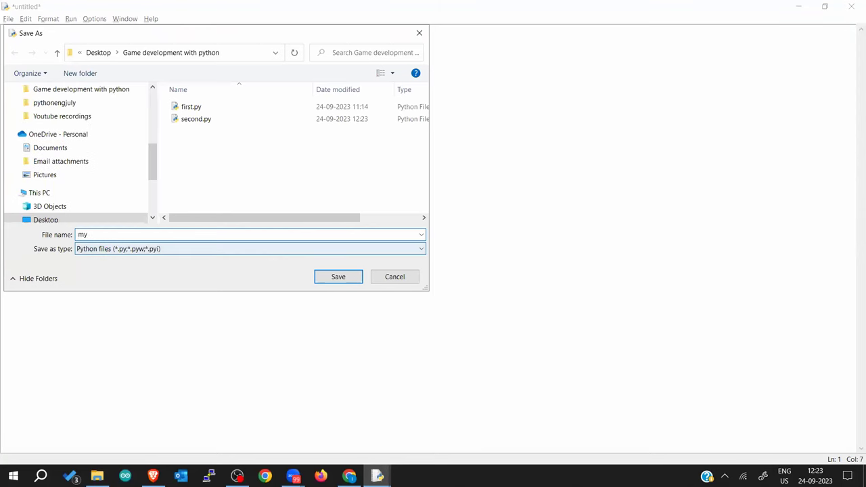
text(game)
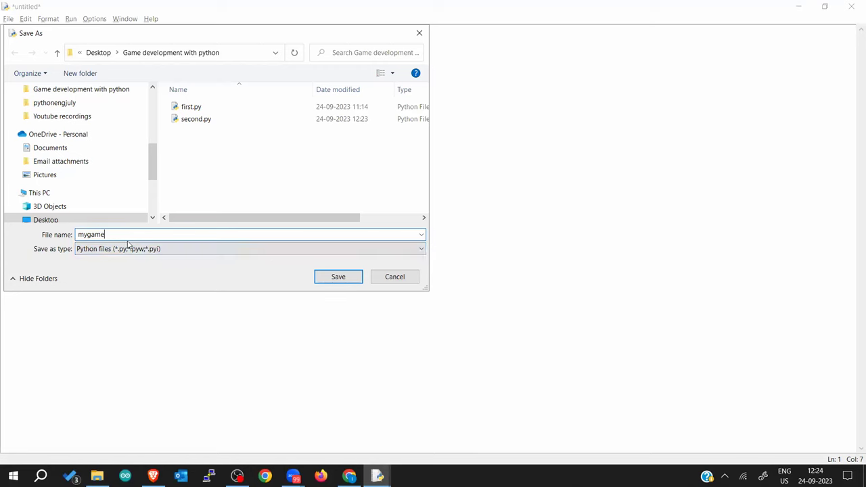
key(BackSpace)
key(BackSpace)
key(BackSpace)
key(BackSpace)
key(BackSpace)
key(BackSpace)
text(lap)
key(BackSpace)
key(BackSpace)
key(BackSpace)
text(flappy g)
key(Escape)
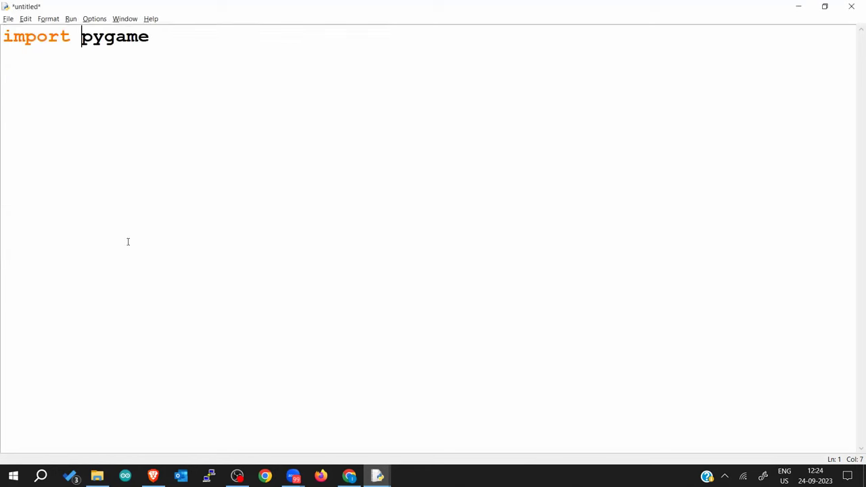
Step: Run flappy game.py and arrange the shell and the code editor side by side, with the editor on the right half
click(70, 19)
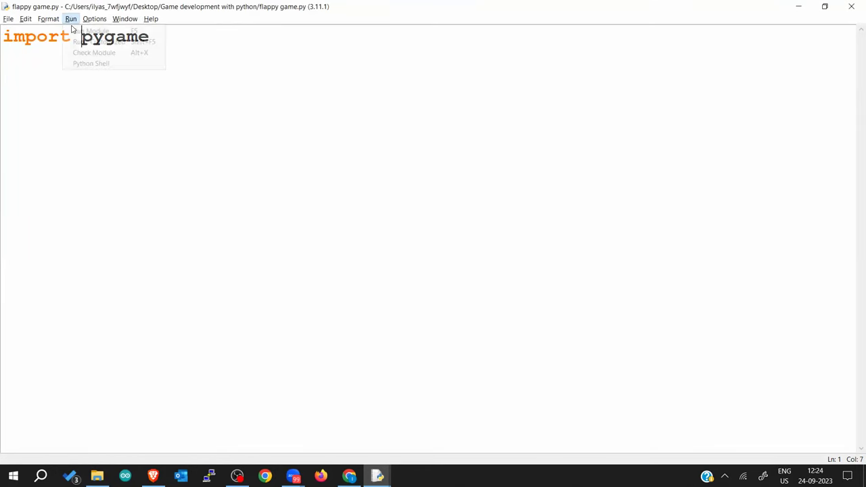
click(77, 31)
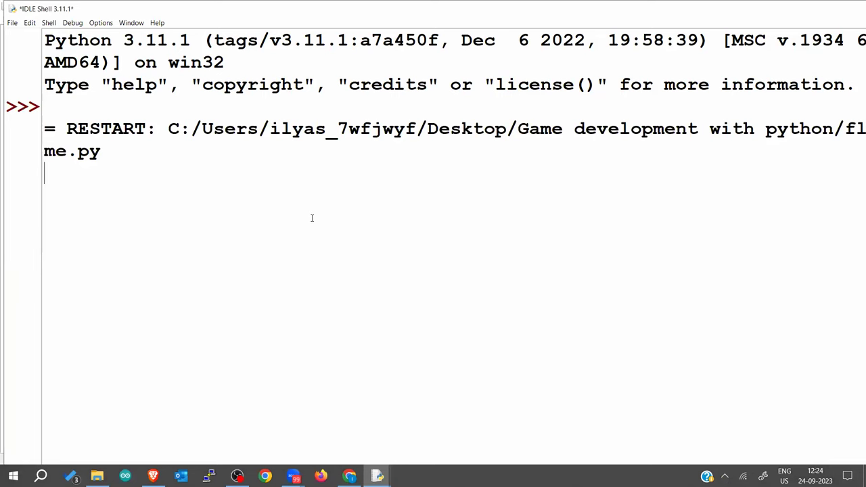
click(377, 476)
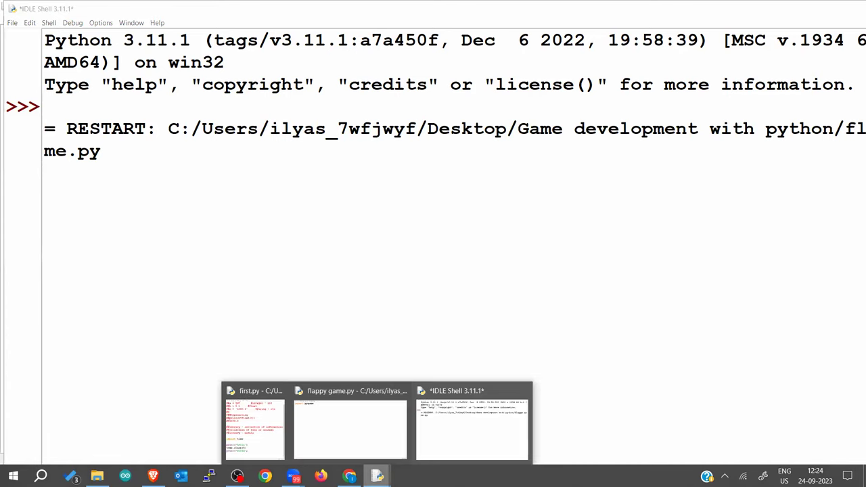
click(350, 429)
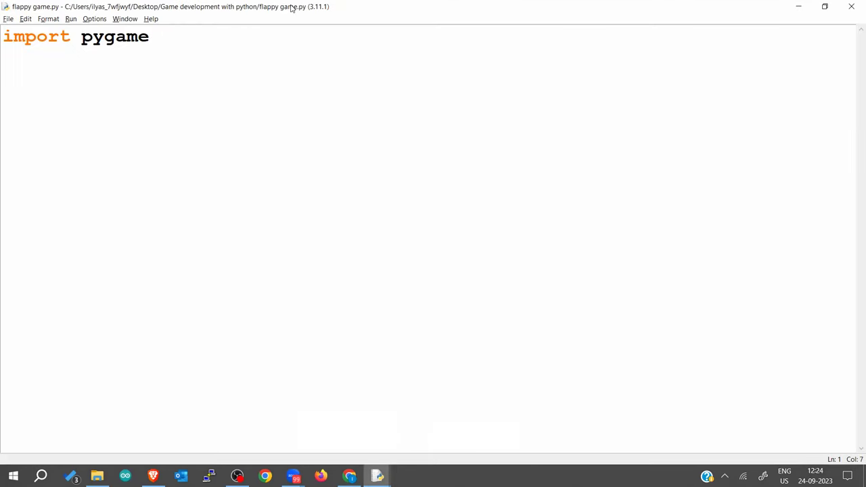
key(super+Right)
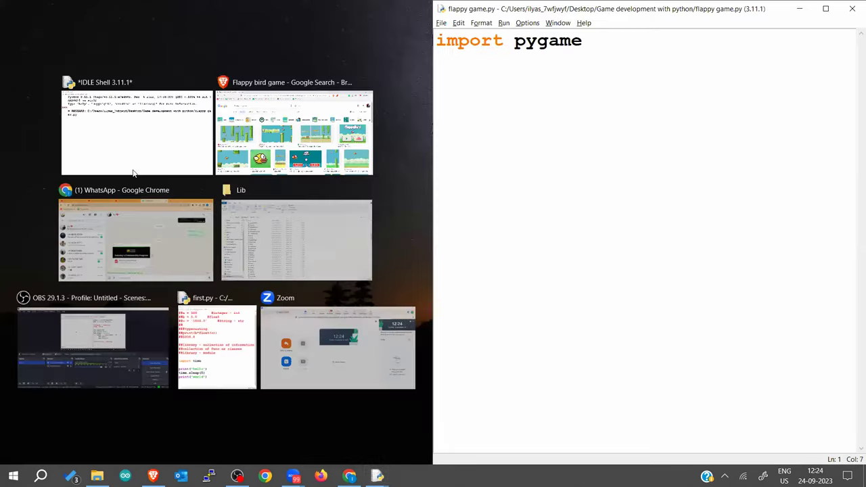
click(136, 162)
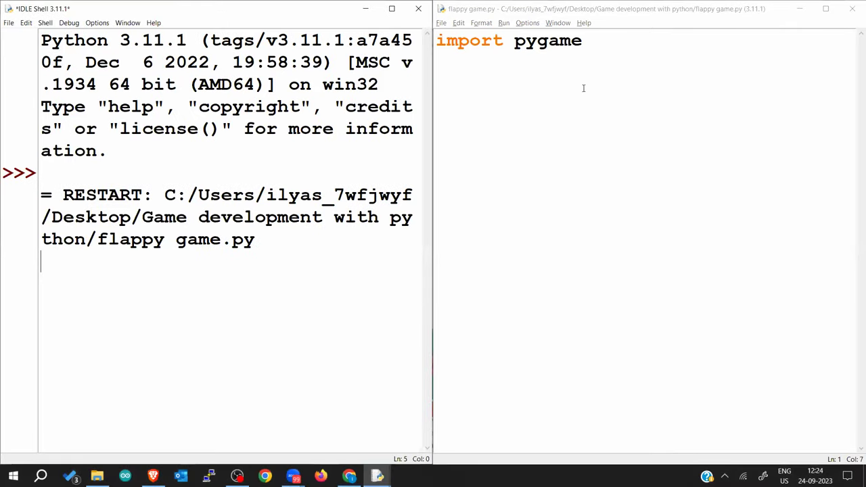
click(546, 86)
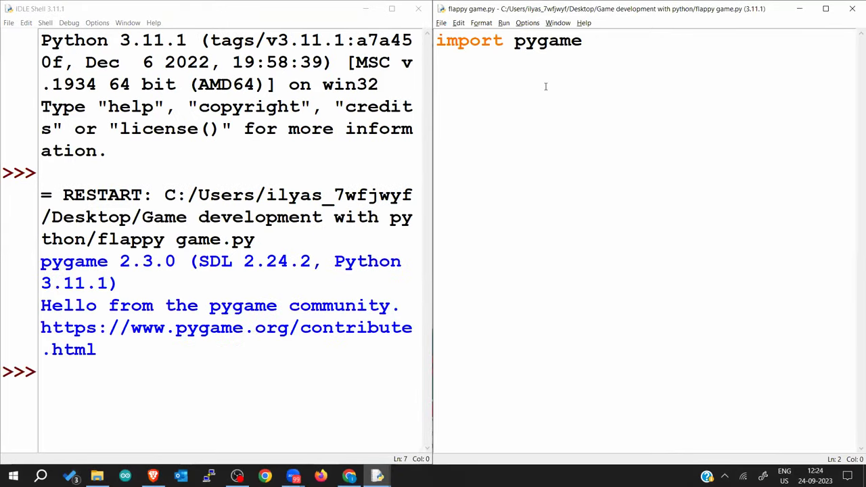
Step: Highlight the complete pygame output in the shell, from the version line to the contribute link
drag(96, 350, 22, 260)
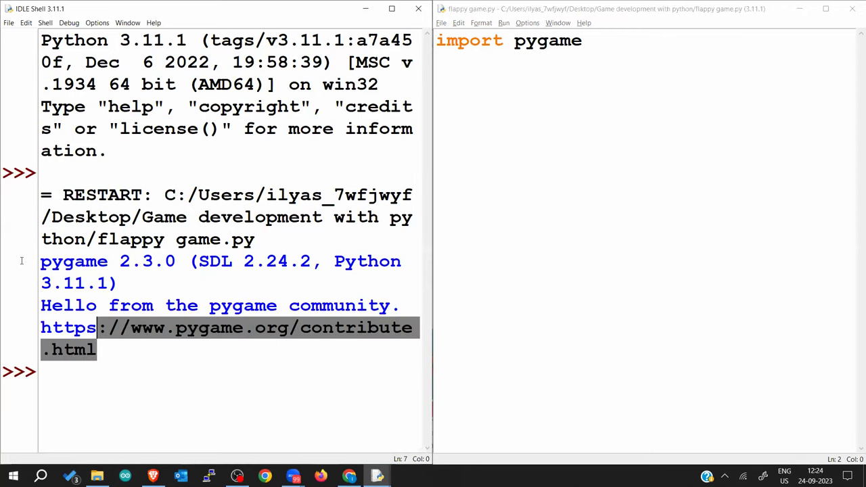
click(88, 277)
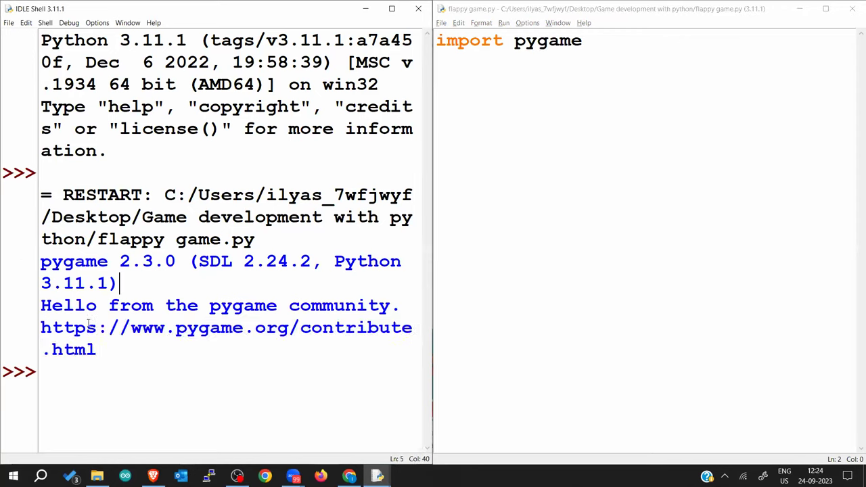
shift+click(123, 354)
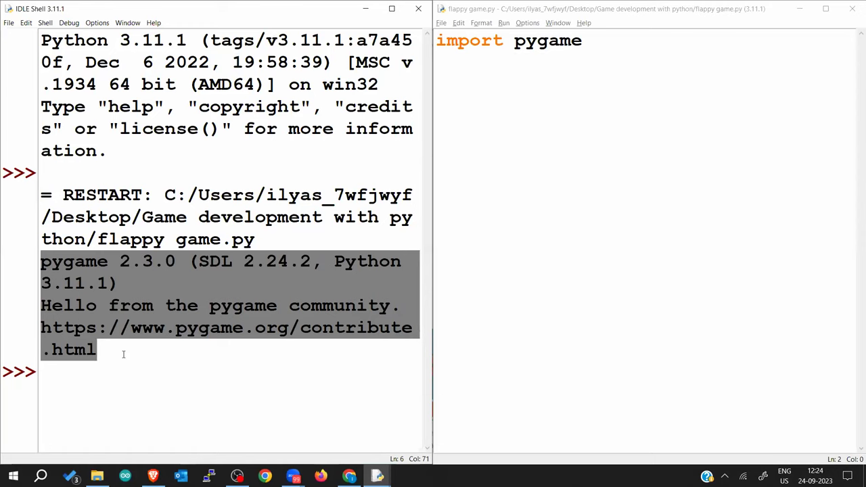
Step: Highlight the module name "pygame" in the import line of flappy game.py
click(470, 159)
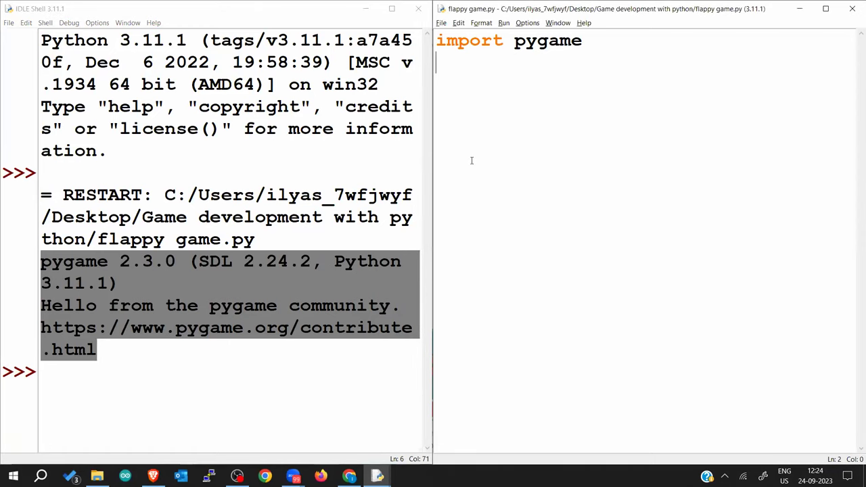
double_click(527, 40)
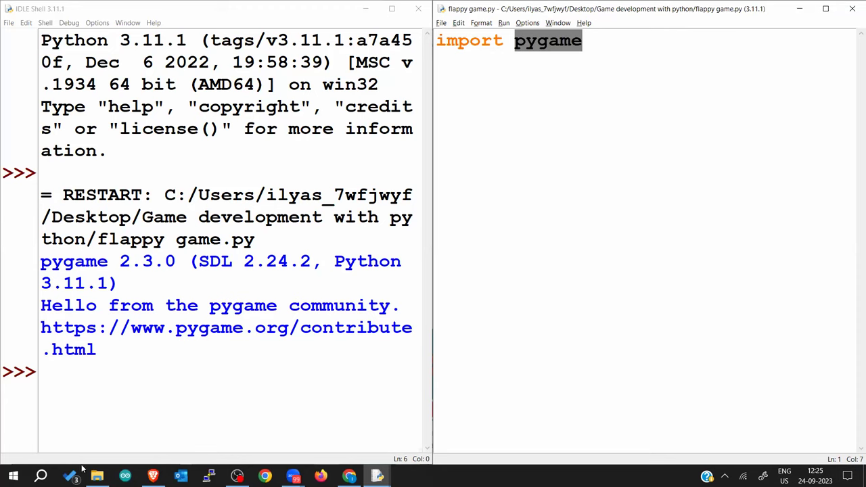
Step: Search Windows for "cmd" and open the Command Prompt
click(40, 475)
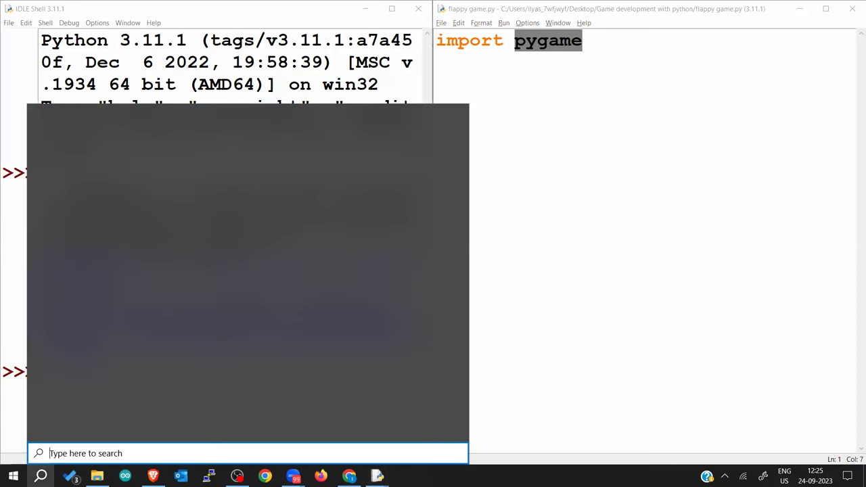
text(c)
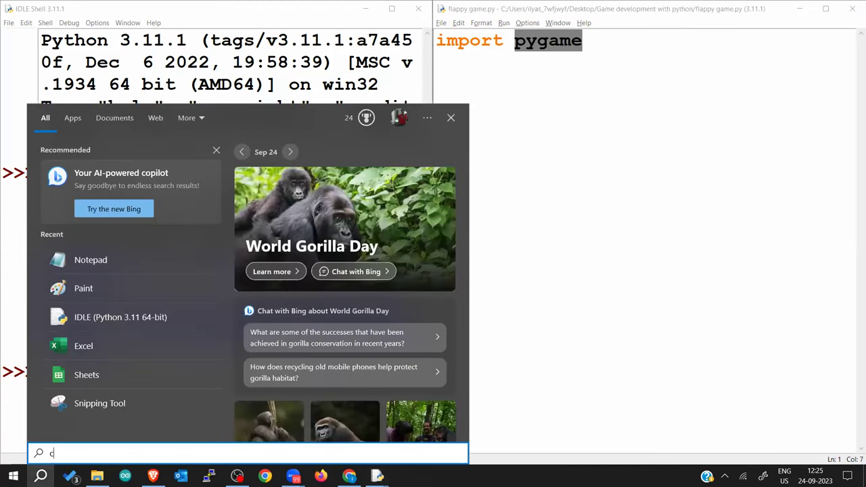
text(md)
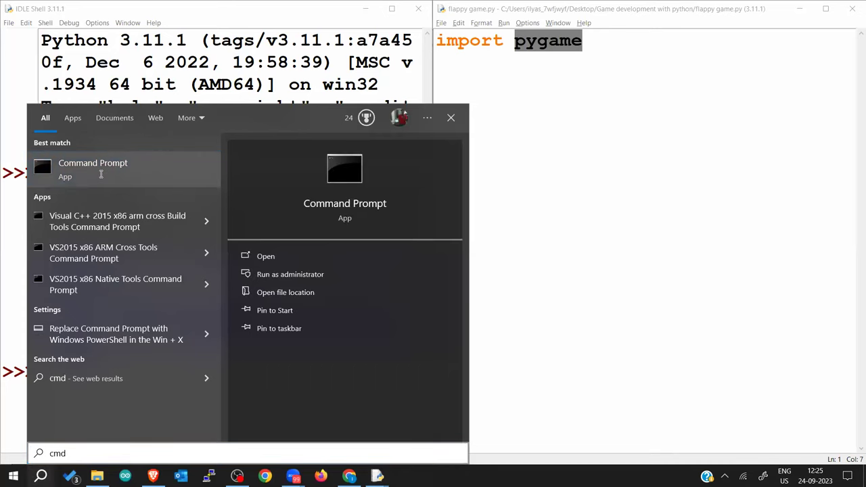
click(95, 170)
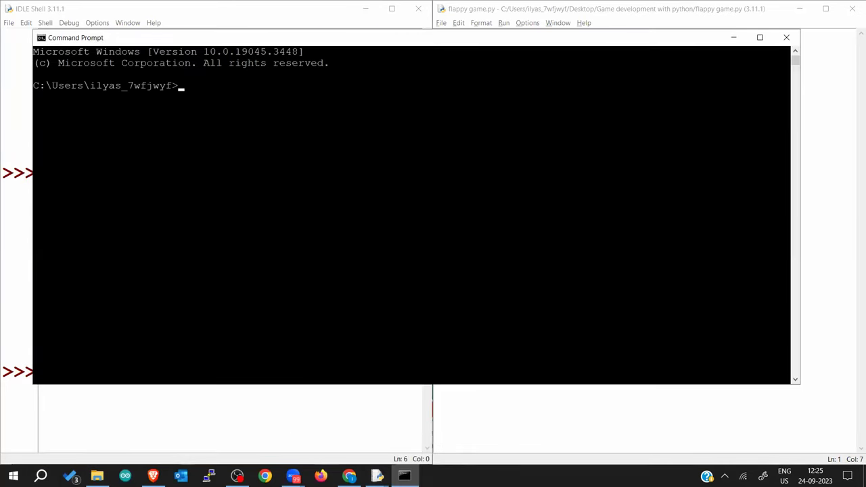
Step: Run "pip install pygame" at the command line to install the pygame library
click(237, 476)
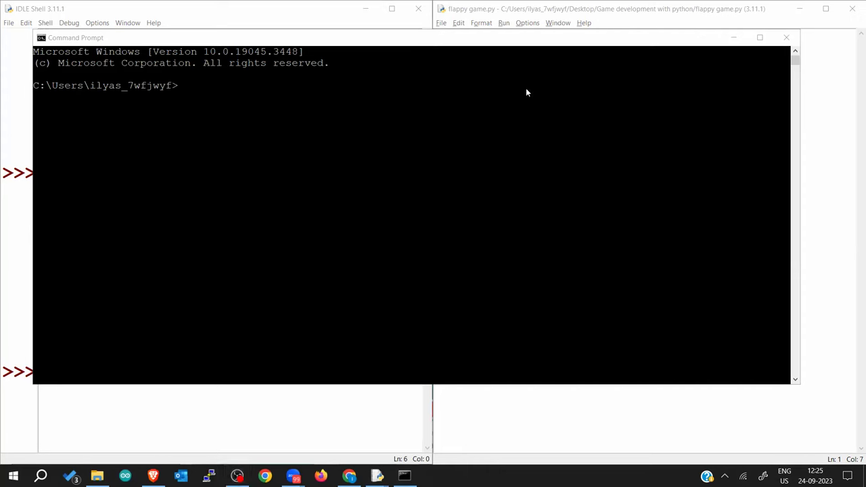
click(218, 91)
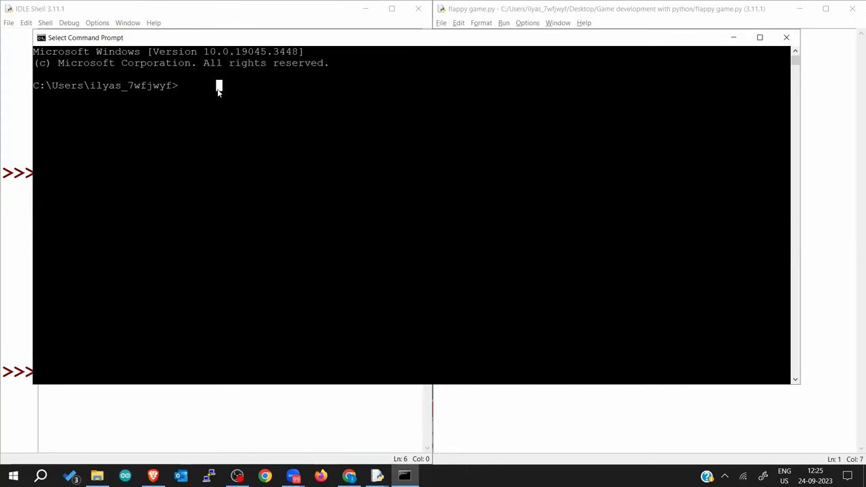
text(pip install )
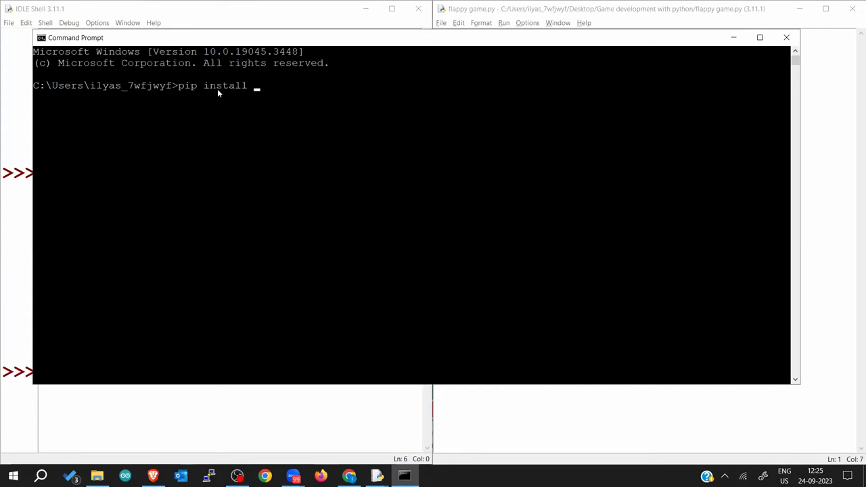
text(pygame)
key(Return)
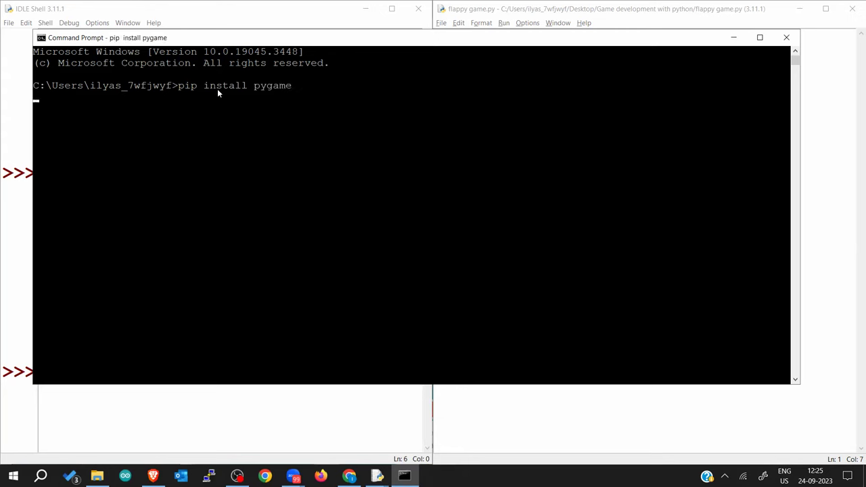